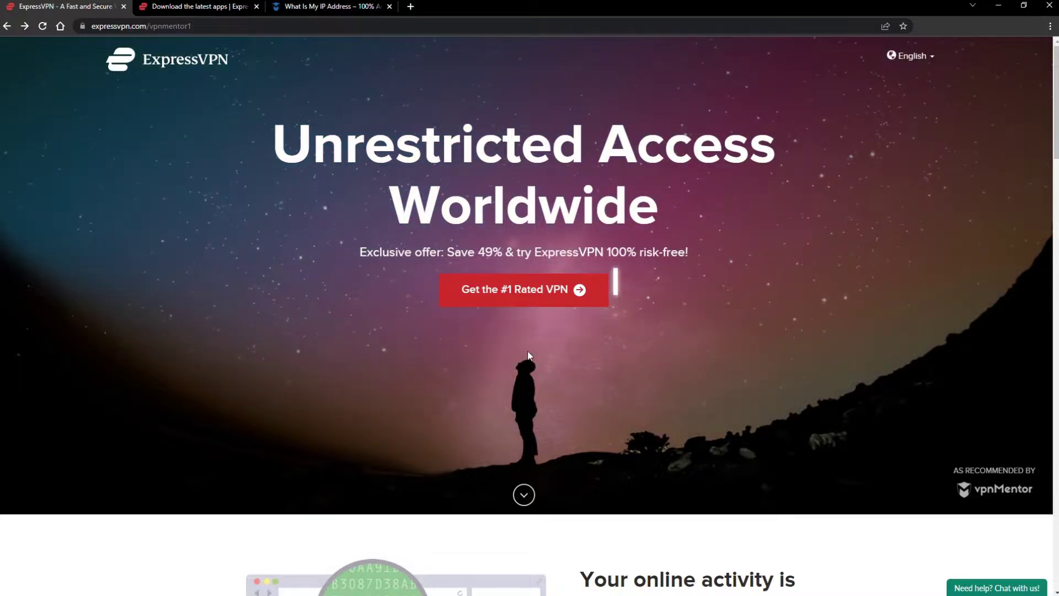
Step: Open the ExpressVPN order page, then download and launch the Windows installer
{"action": "left_click", "coordinate": [517, 292]}
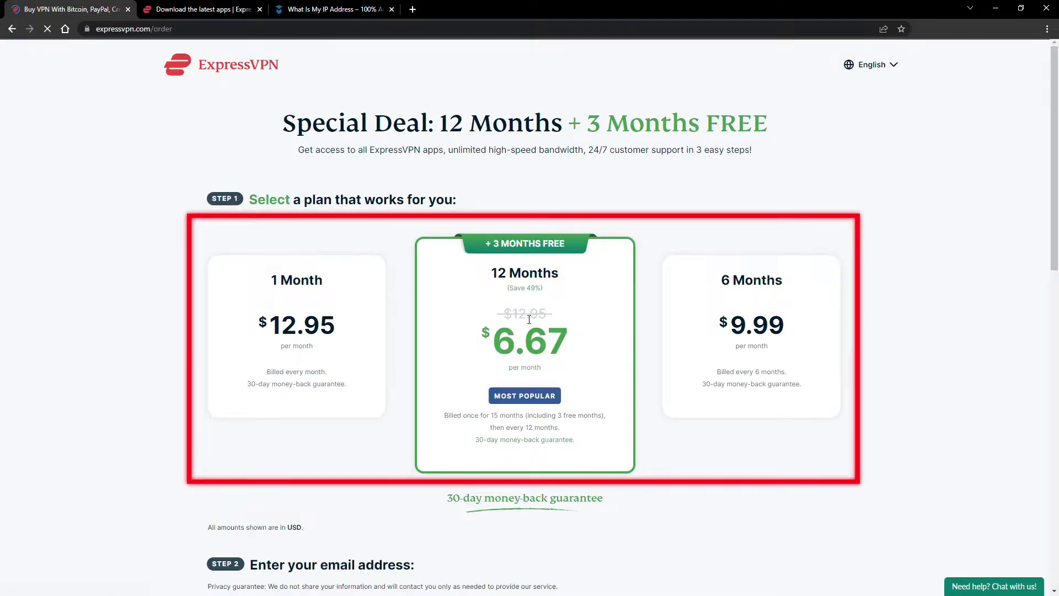
{"action": "scroll", "coordinate": [528, 320], "scroll_direction": "down", "scroll_amount": 3}
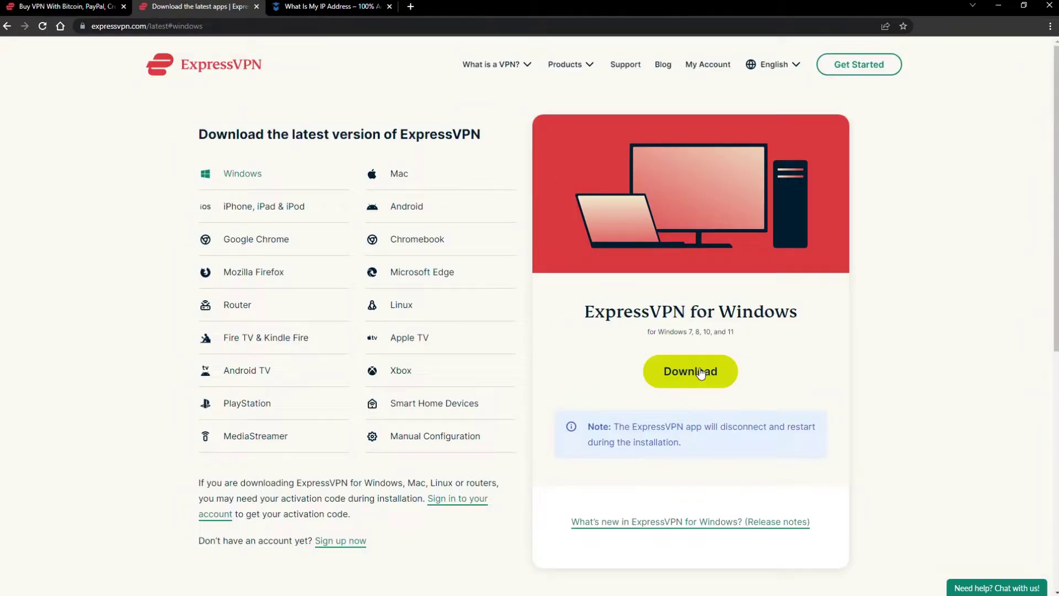
{"action": "left_click", "coordinate": [700, 374]}
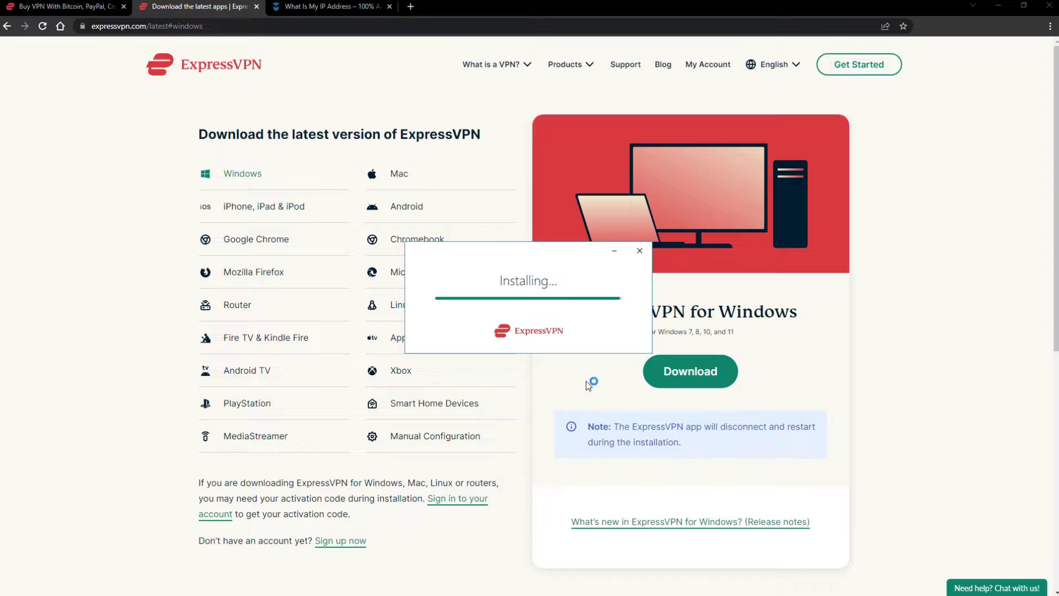
Step: Complete the ExpressVPN installation and sign in through the activation prompts
{"action": "left_click", "coordinate": [563, 390]}
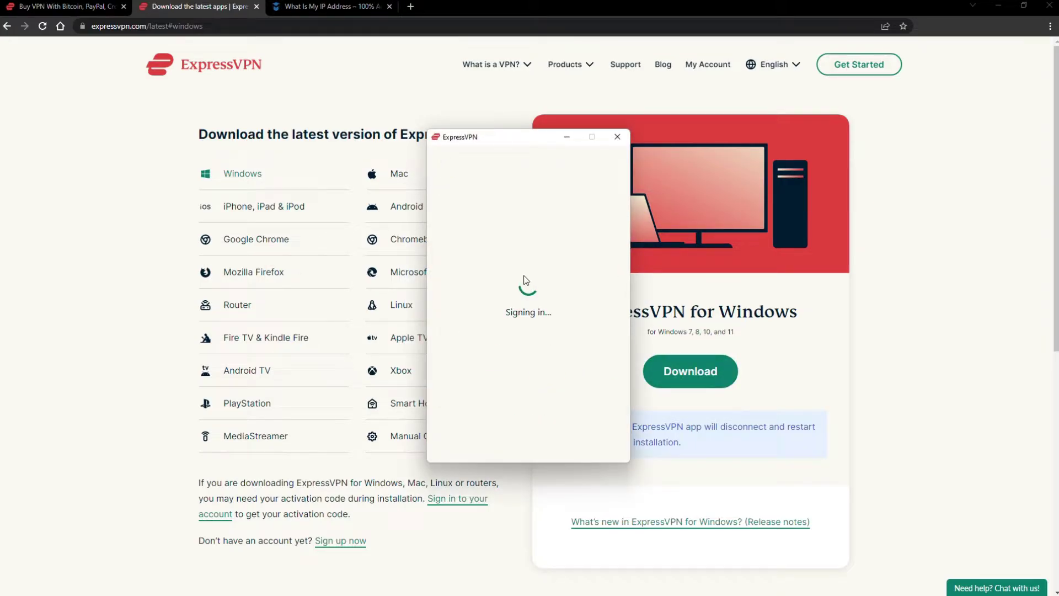
{"action": "left_click", "coordinate": [529, 395]}
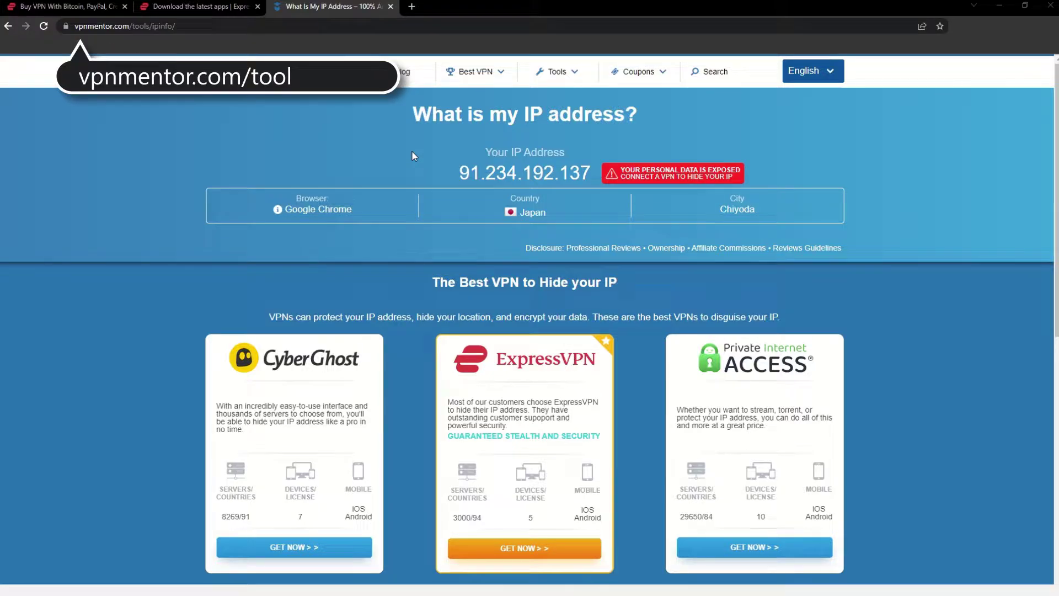
Step: Reload vpnMentor to show the Serbian IP 141.98.103.158
{"action": "key", "text": "F5"}
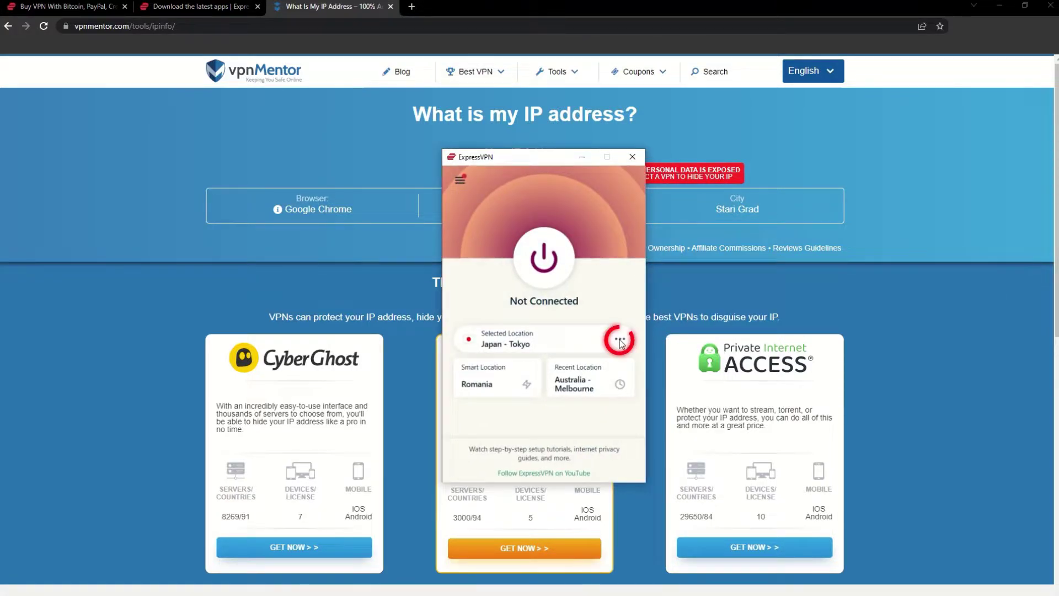
Step: Search All Locations for Singapore, select Singapore - Jurong and connect
{"action": "left_click", "coordinate": [621, 338]}
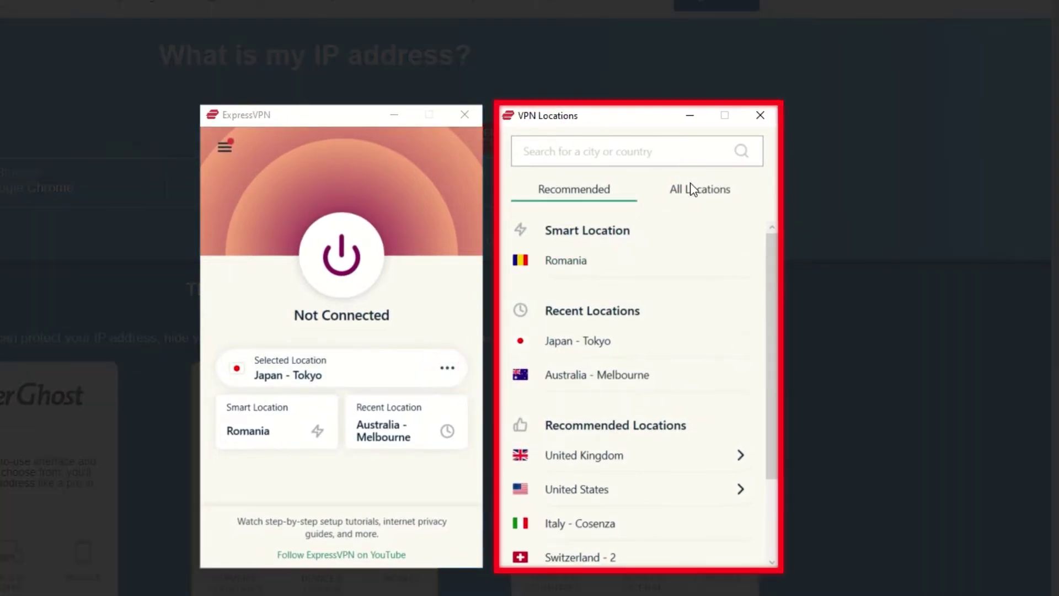
{"action": "left_click", "coordinate": [724, 193]}
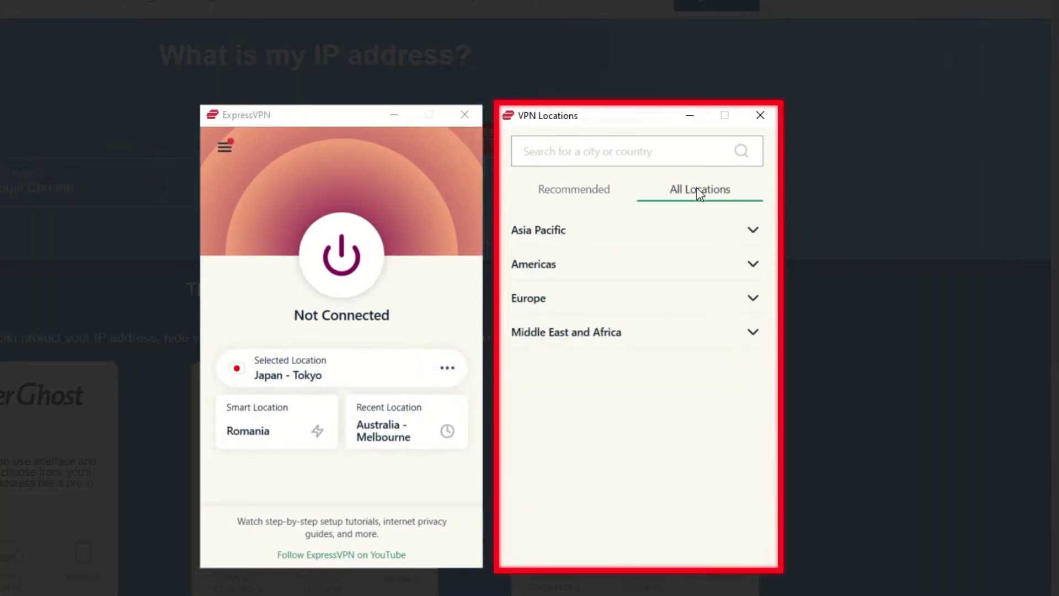
{"action": "left_click", "coordinate": [753, 229]}
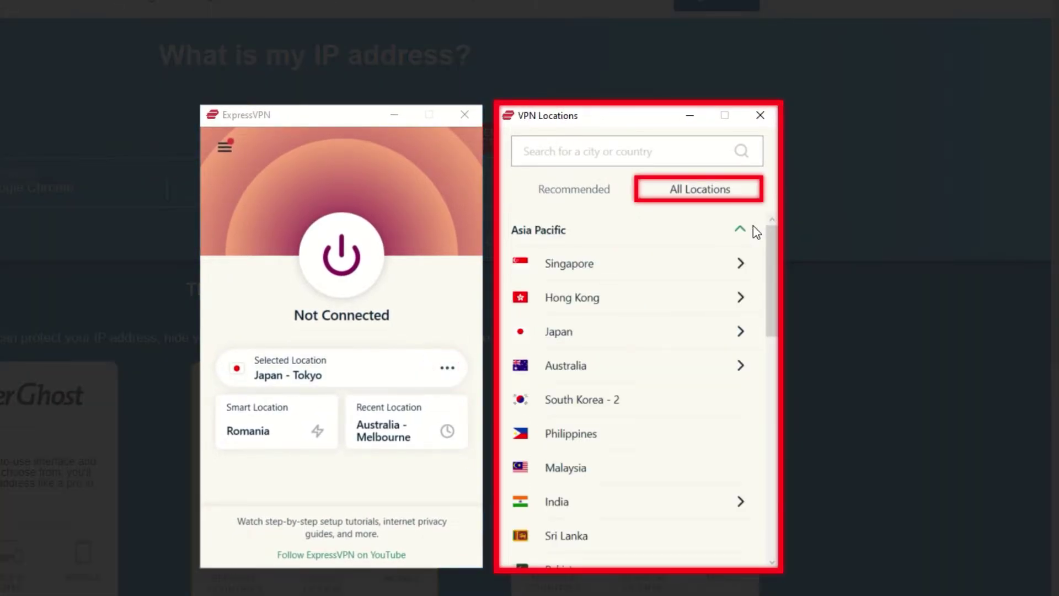
{"action": "left_click", "coordinate": [674, 151]}
{"action": "type", "text": "Singapore"}
{"action": "left_click", "coordinate": [570, 190]}
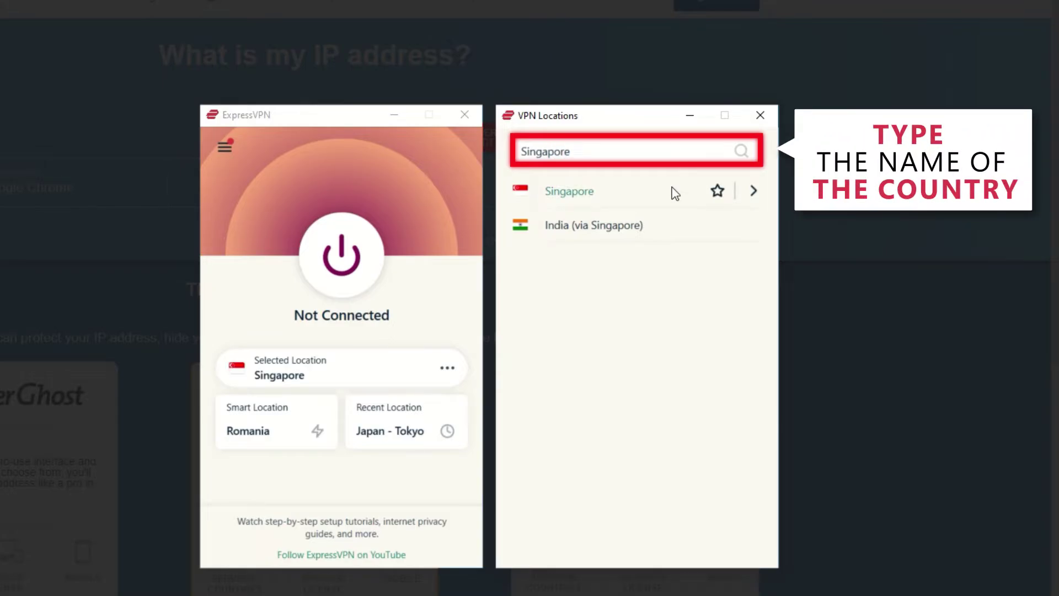
{"action": "left_click", "coordinate": [340, 254]}
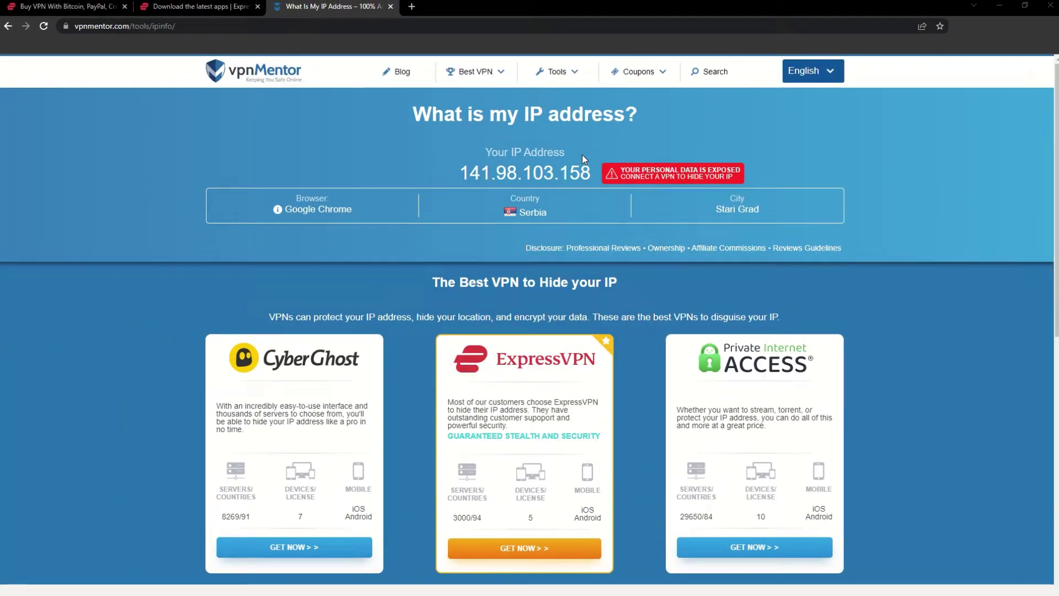
Step: Reload vpnMentor to check for the Singapore IP 193.37.32.161
{"action": "key", "text": "F5"}
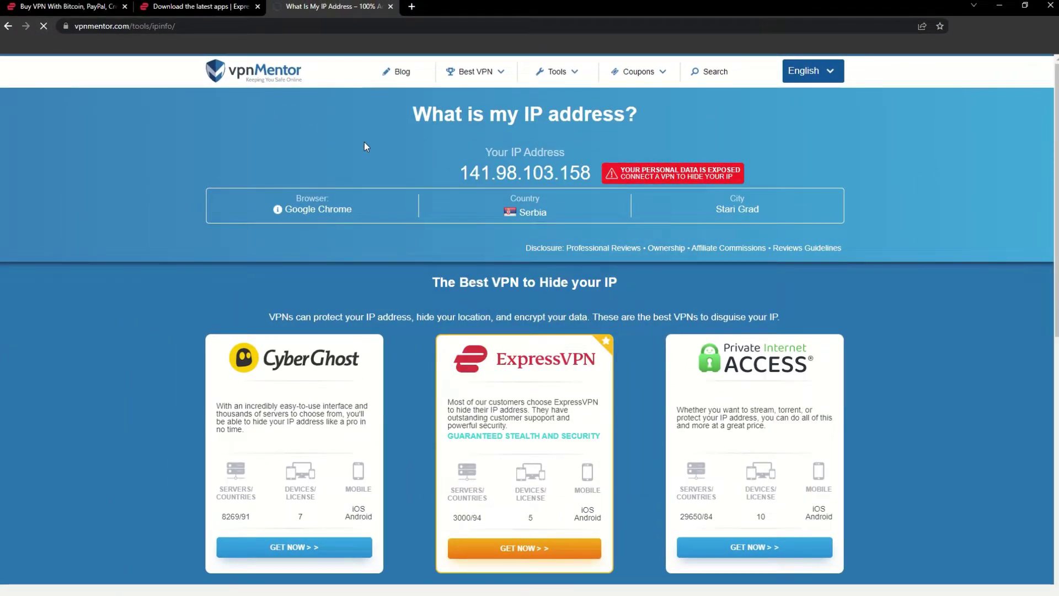